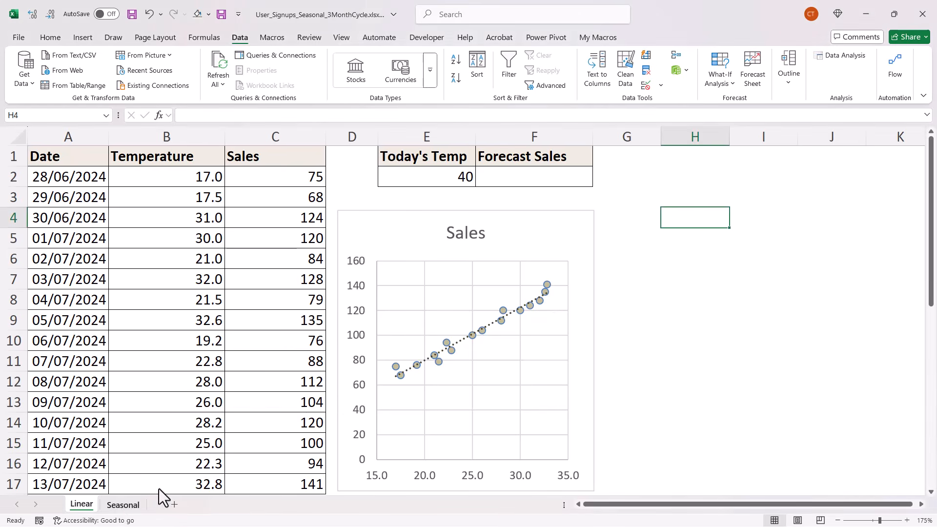
# Step: Enter =FORECAST.LINEAR(E2,C2:C17,B2:B17) in F2, then set E2 to 38 so the forecast reads 156
pyautogui.click(132, 505)
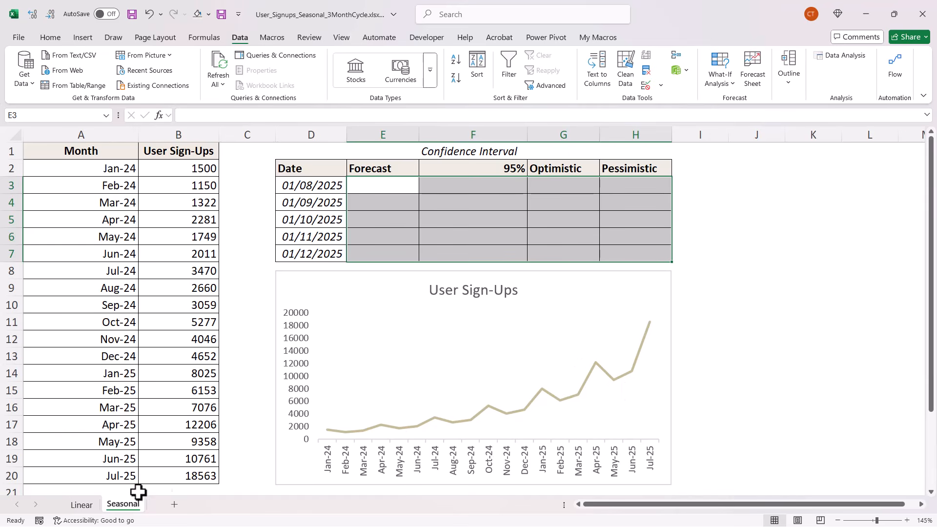
pyautogui.click(82, 506)
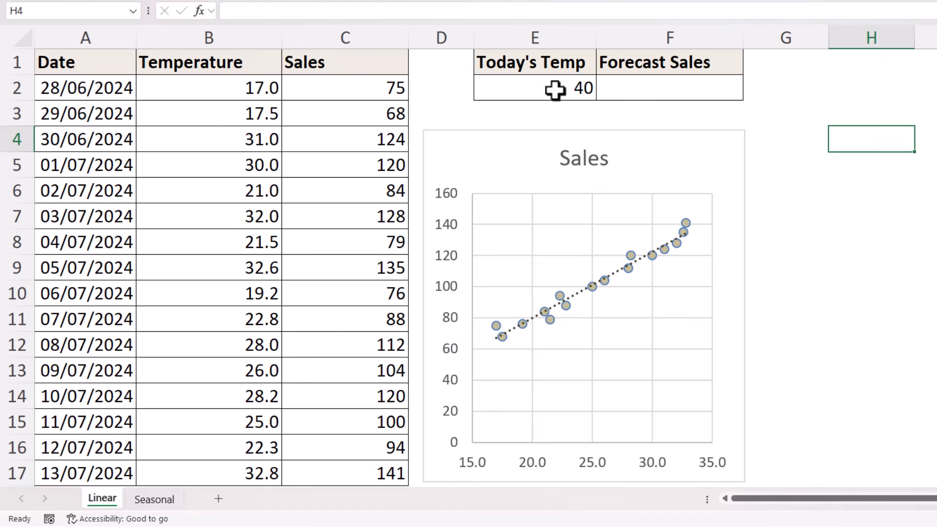
pyautogui.click(628, 88)
pyautogui.write('=f')
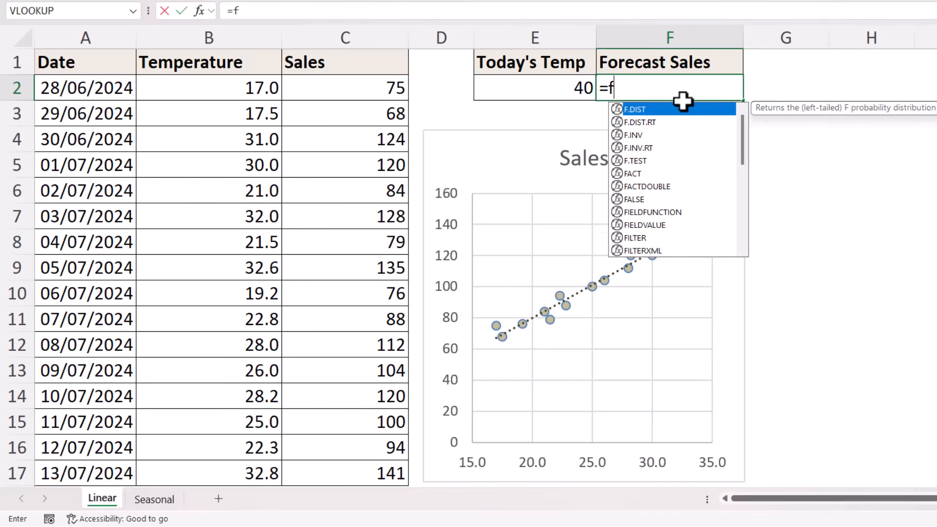
pyautogui.write('ore')
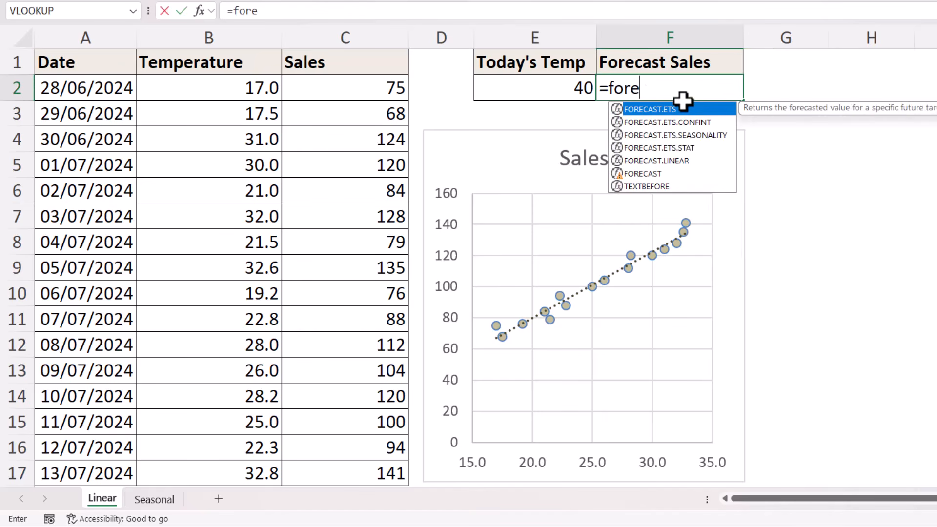
pyautogui.doubleClick(652, 161)
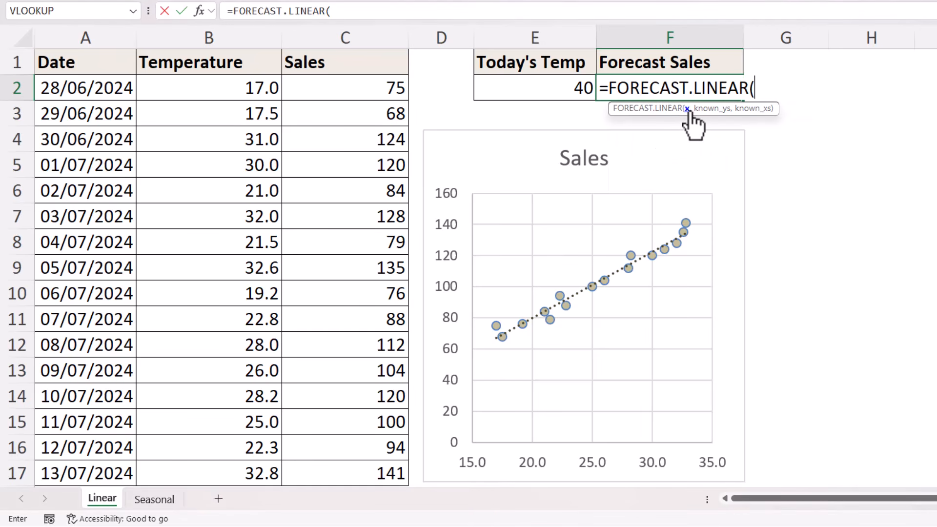
pyautogui.click(540, 91)
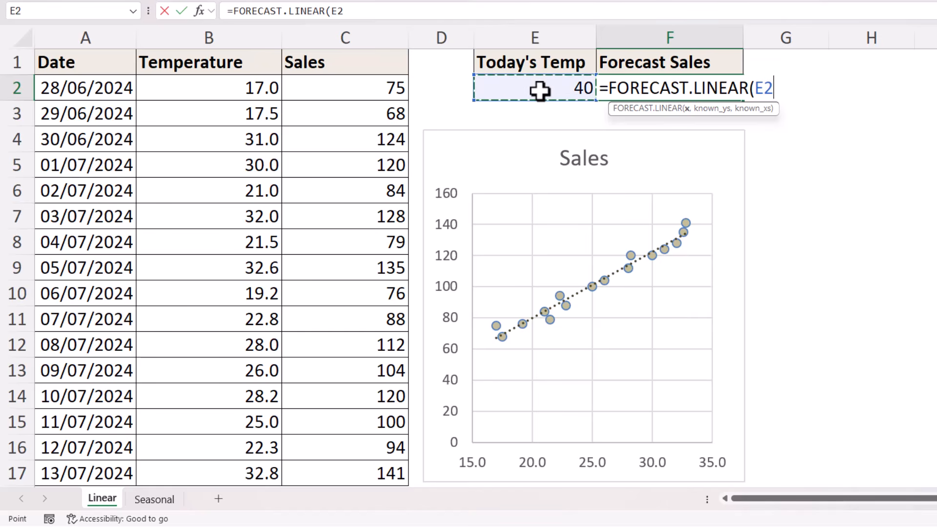
pyautogui.write(',')
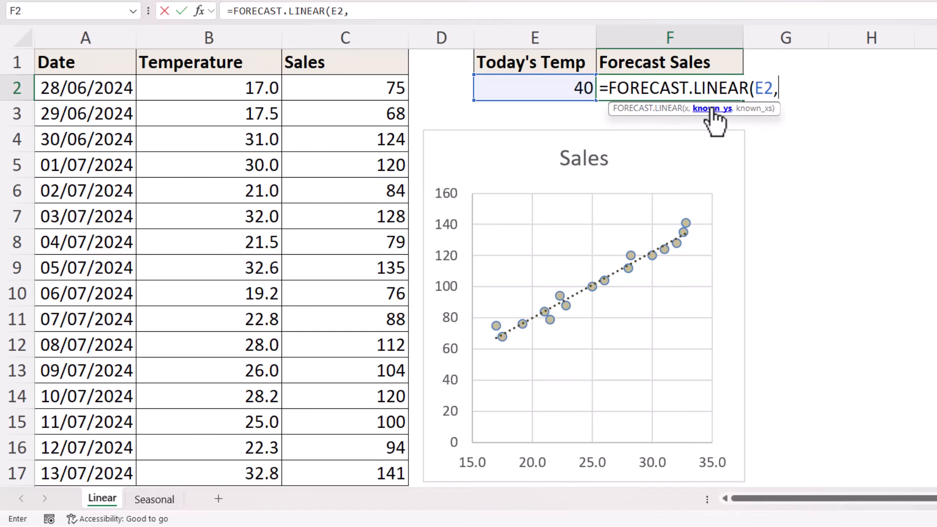
pyautogui.moveTo(367, 90); pyautogui.dragTo(370, 461)
pyautogui.write(',')
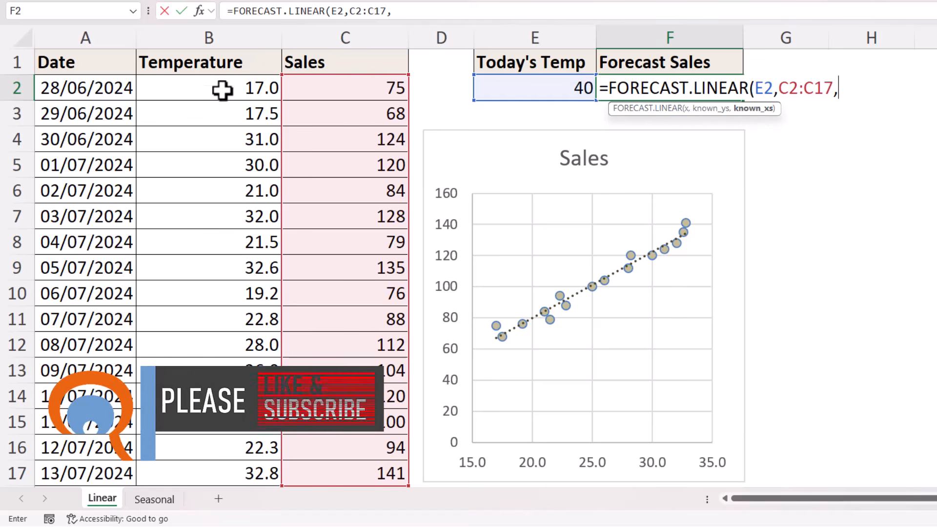
pyautogui.moveTo(223, 87); pyautogui.dragTo(221, 465)
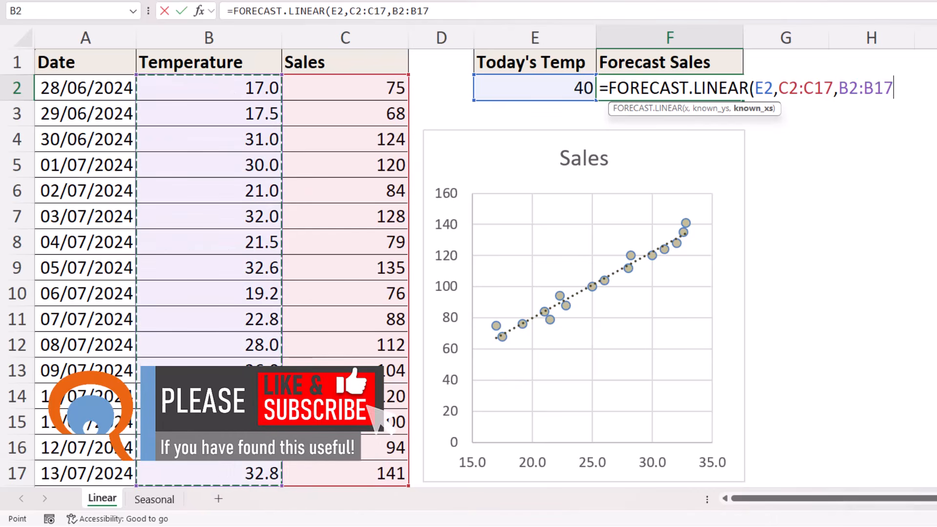
pyautogui.write(')')
pyautogui.press('Return')
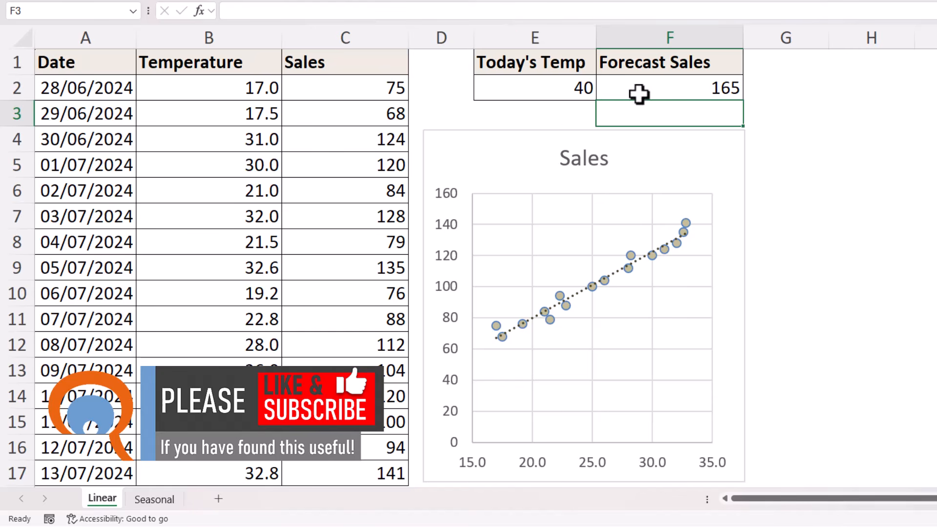
pyautogui.click(578, 88)
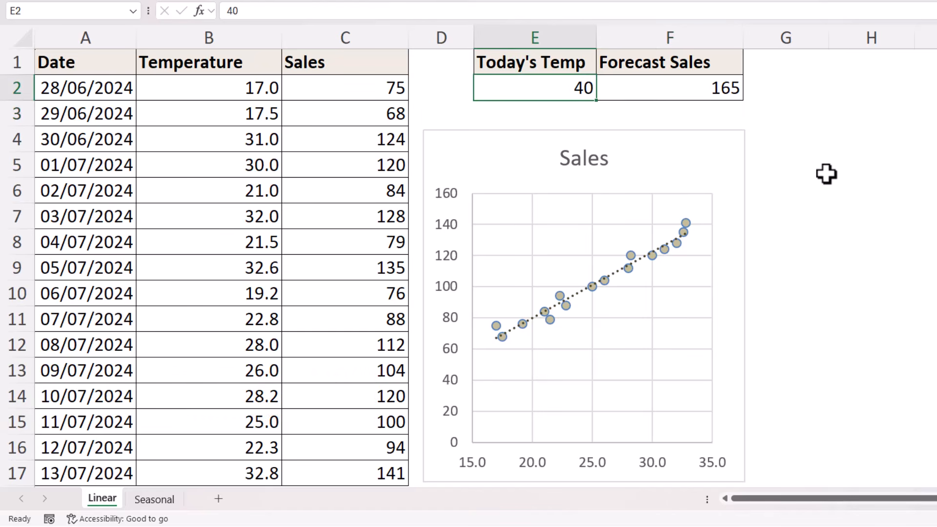
pyautogui.press('Return')
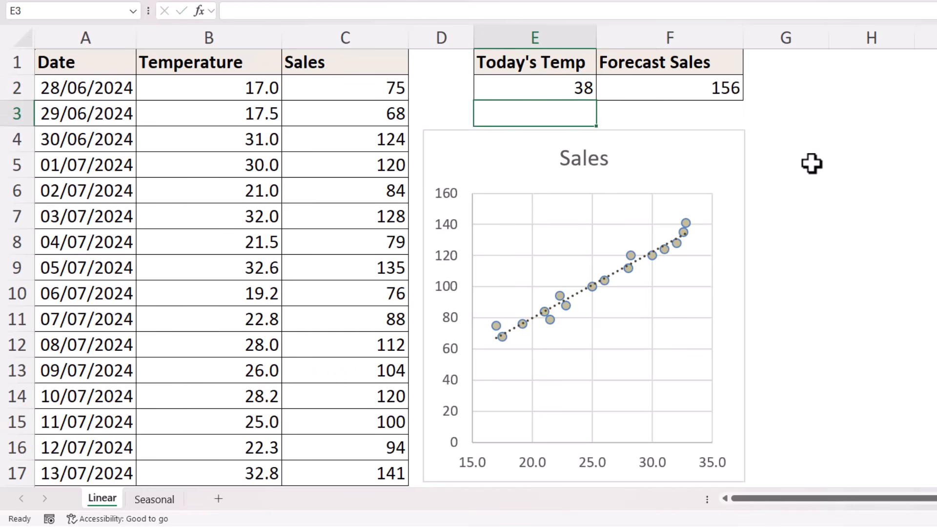
# Step: On the Seasonal sheet, enter =FORECAST.ETS(D3:D7,B2:B20,A2:A20) in E3 to spill five forecasts
pyautogui.click(160, 502)
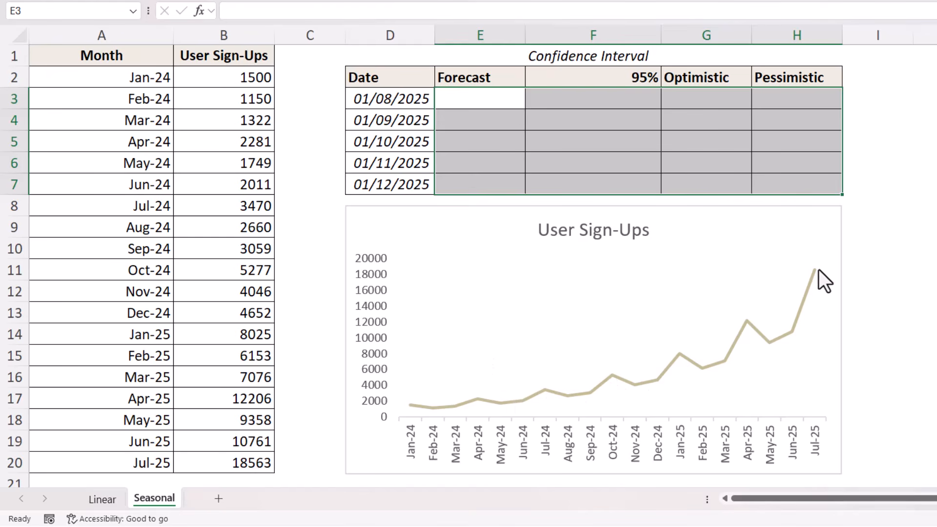
pyautogui.click(479, 99)
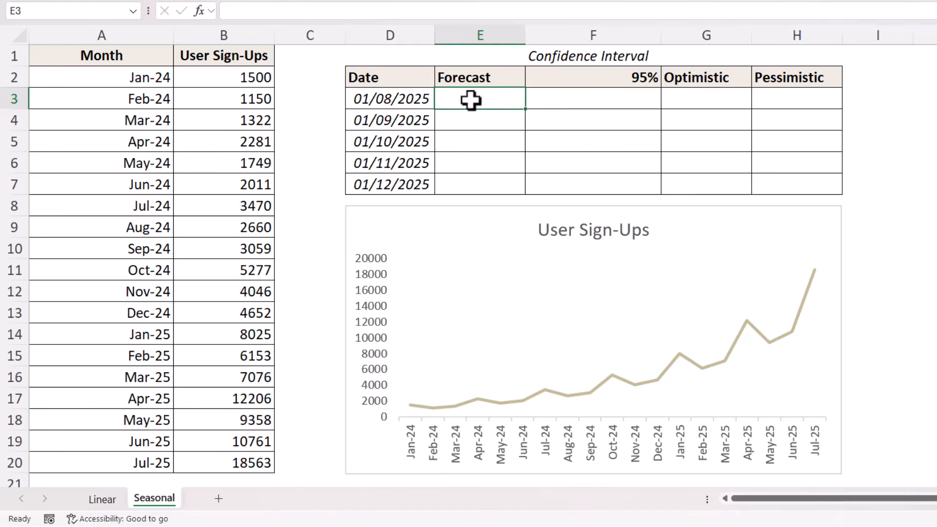
pyautogui.write('=fore')
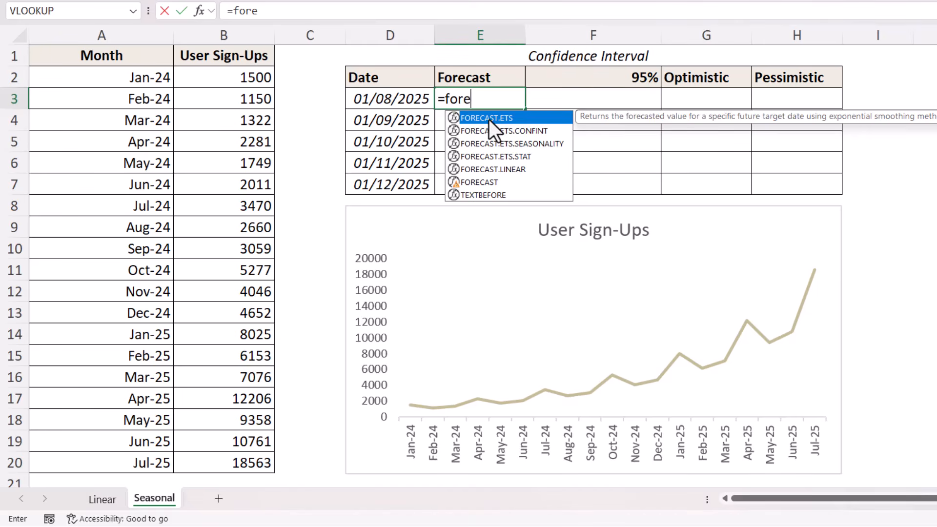
pyautogui.doubleClick(489, 119)
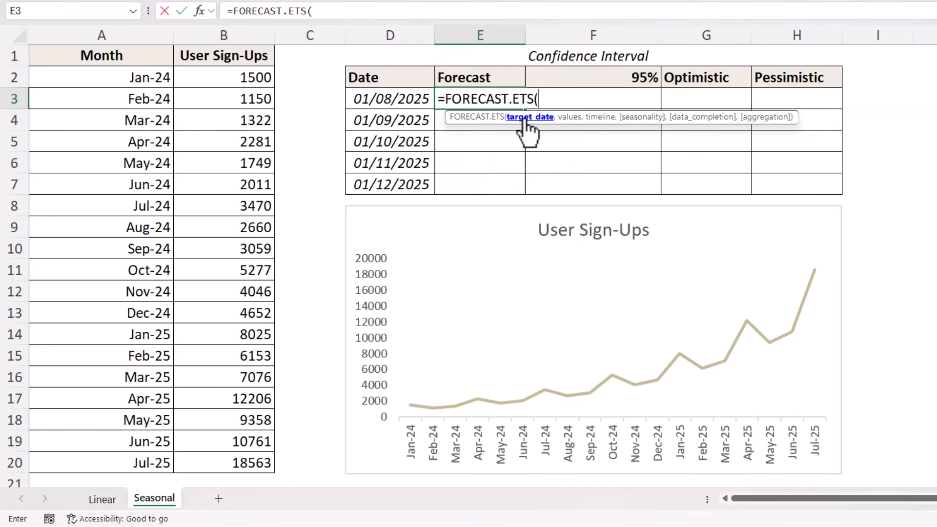
pyautogui.moveTo(405, 95); pyautogui.dragTo(396, 170)
pyautogui.write(',')
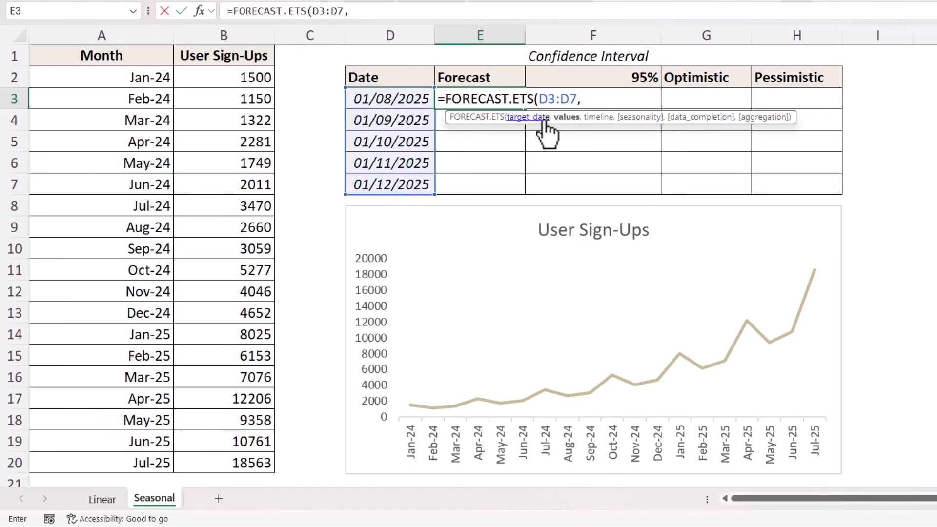
pyautogui.moveTo(248, 78); pyautogui.dragTo(234, 439)
pyautogui.write(',')
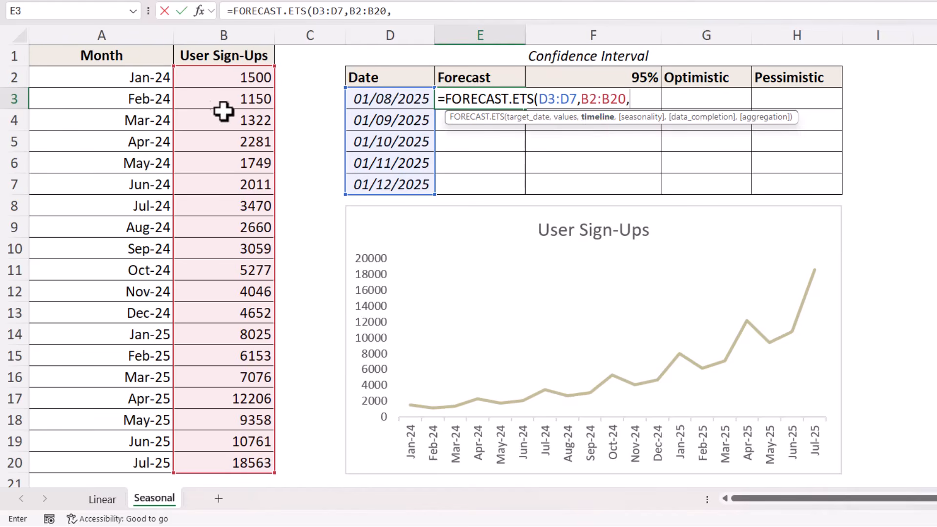
pyautogui.moveTo(157, 76); pyautogui.dragTo(137, 459)
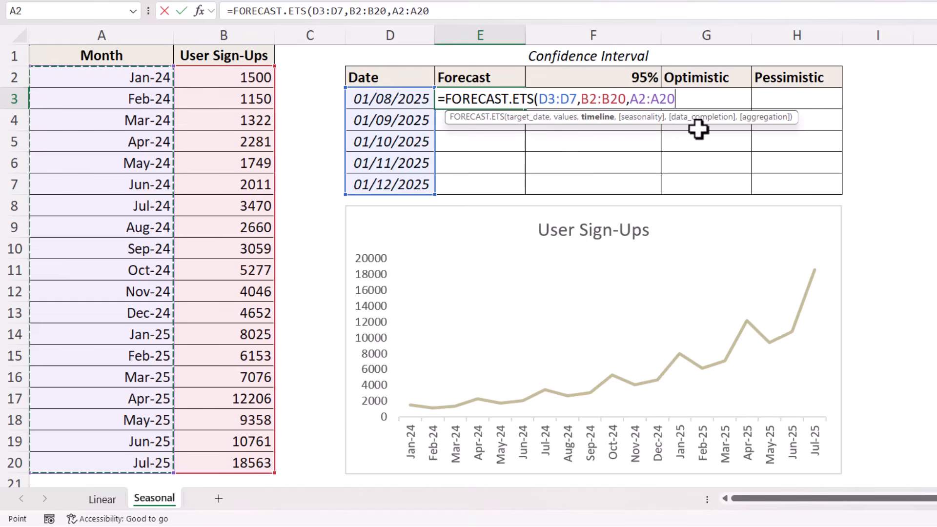
pyautogui.write(')')
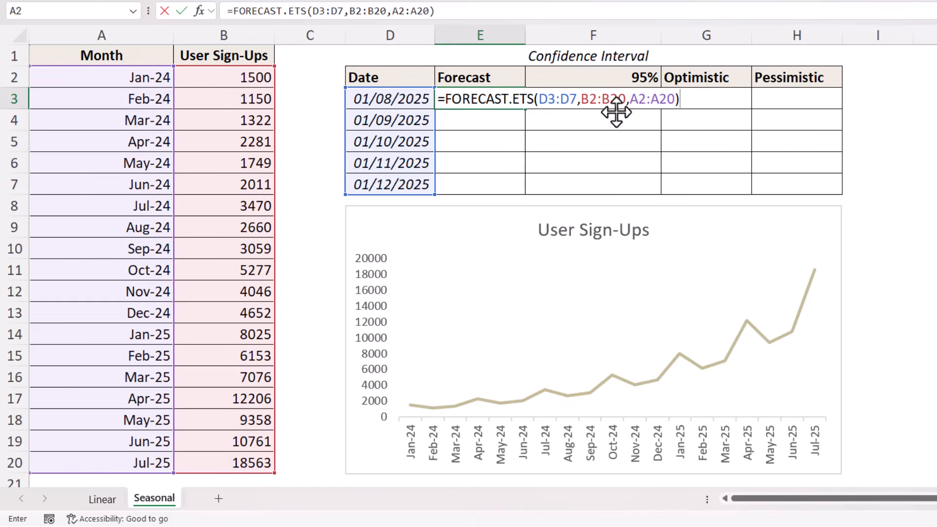
pyautogui.press('Return')
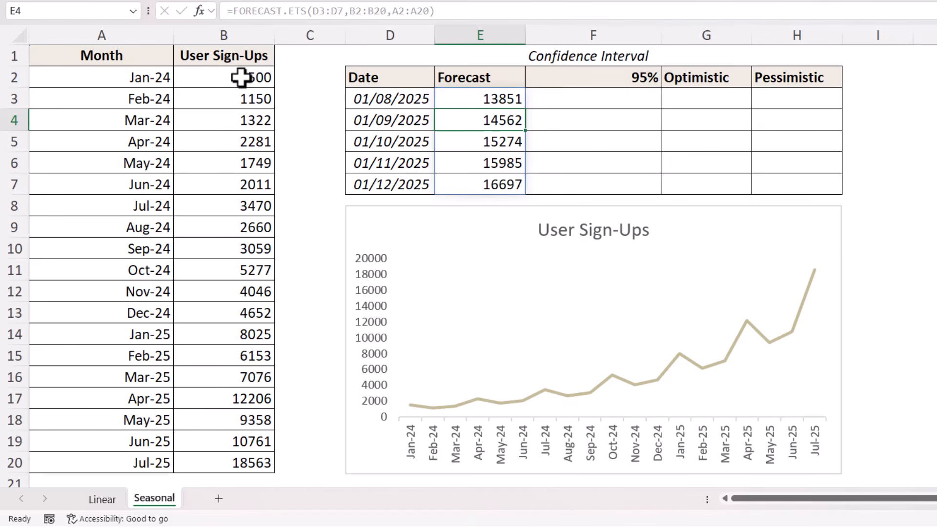
# Step: Add 3 as the seasonality argument to the E3 FORECAST.ETS formula, giving forecasts 12028 to 15462
pyautogui.moveTo(251, 75); pyautogui.dragTo(251, 171)
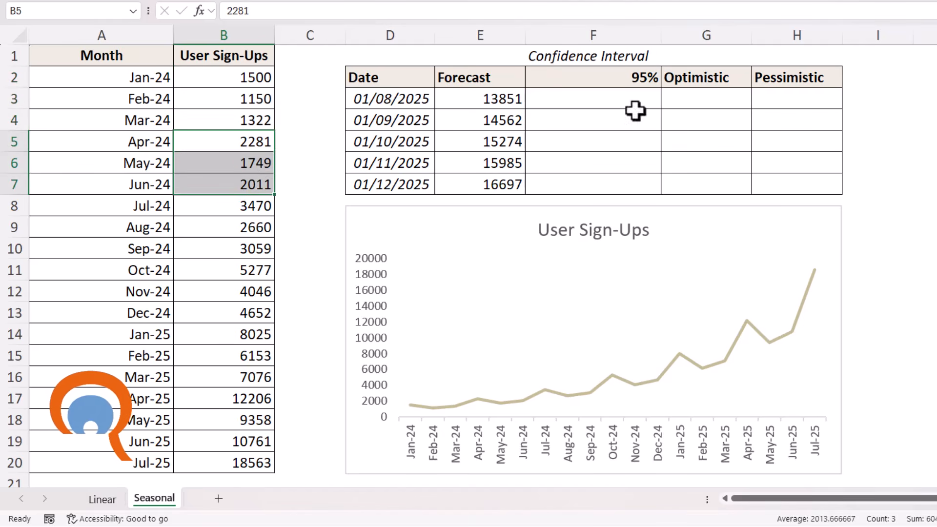
pyautogui.moveTo(255, 204); pyautogui.dragTo(264, 312)
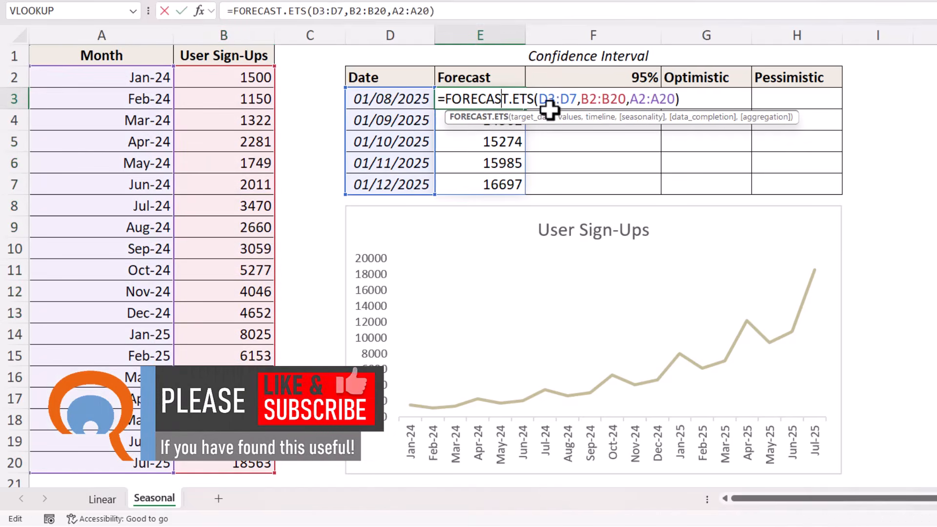
pyautogui.write(',')
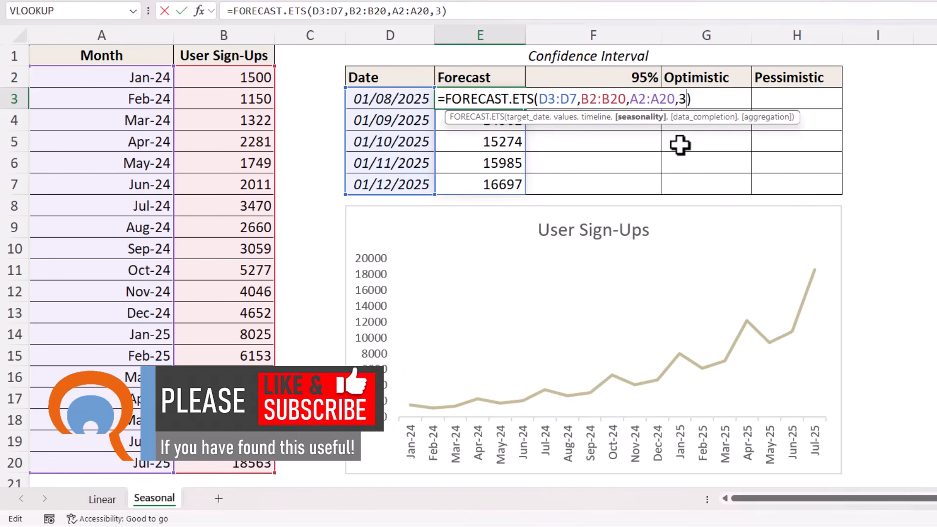
pyautogui.write('3')
pyautogui.press('Return')
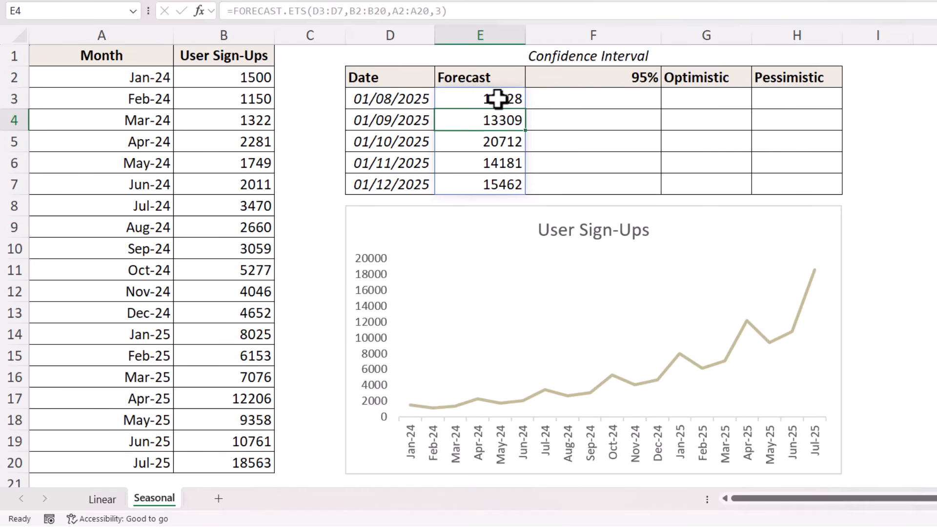
# Step: Enter =FORECAST.ETS.CONFINT(D3:D7,B2:B20,A2:A20,F2,3) in F3, spilling 95% intervals 2520 to 3595
pyautogui.click(632, 93)
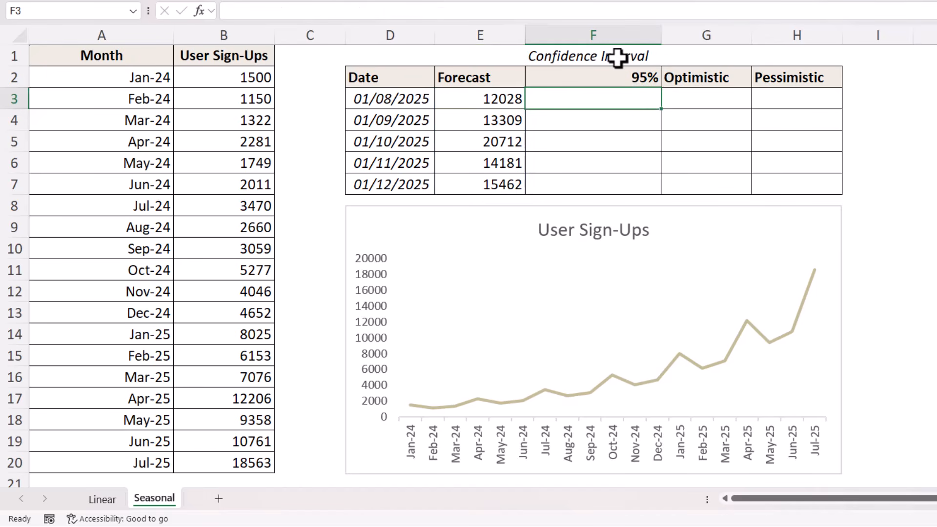
pyautogui.write('=c')
pyautogui.press('BackSpace')
pyautogui.write('for')
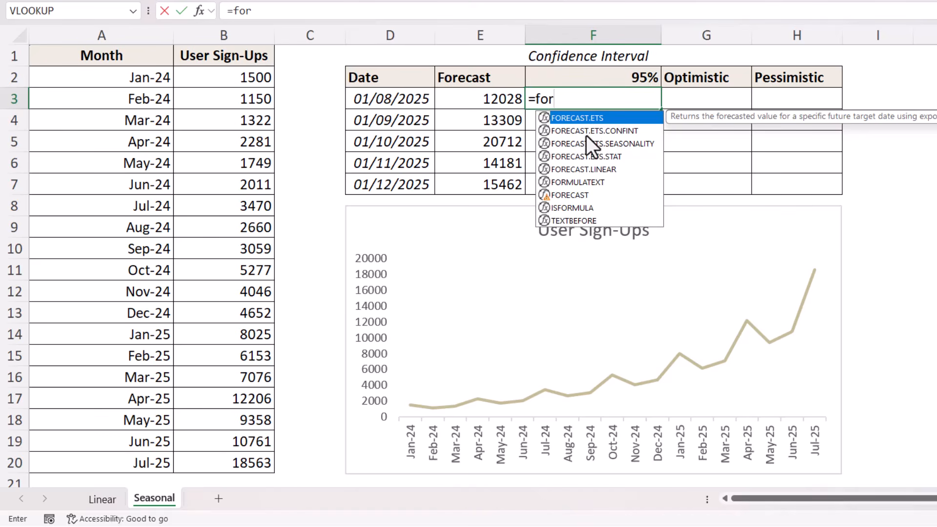
pyautogui.doubleClick(574, 132)
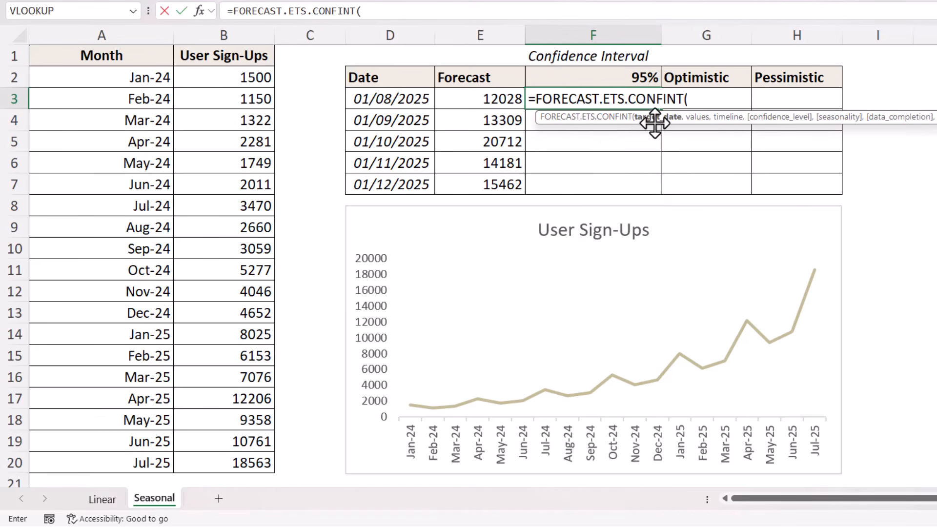
pyautogui.moveTo(416, 98); pyautogui.dragTo(414, 189)
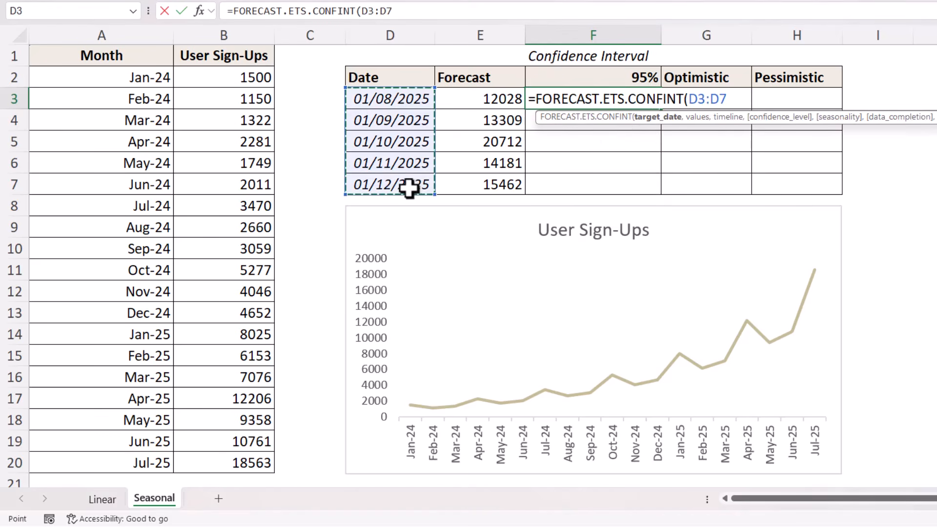
pyautogui.write(',')
pyautogui.moveTo(236, 77); pyautogui.dragTo(250, 435)
pyautogui.write(',')
pyautogui.moveTo(130, 73); pyautogui.dragTo(151, 464)
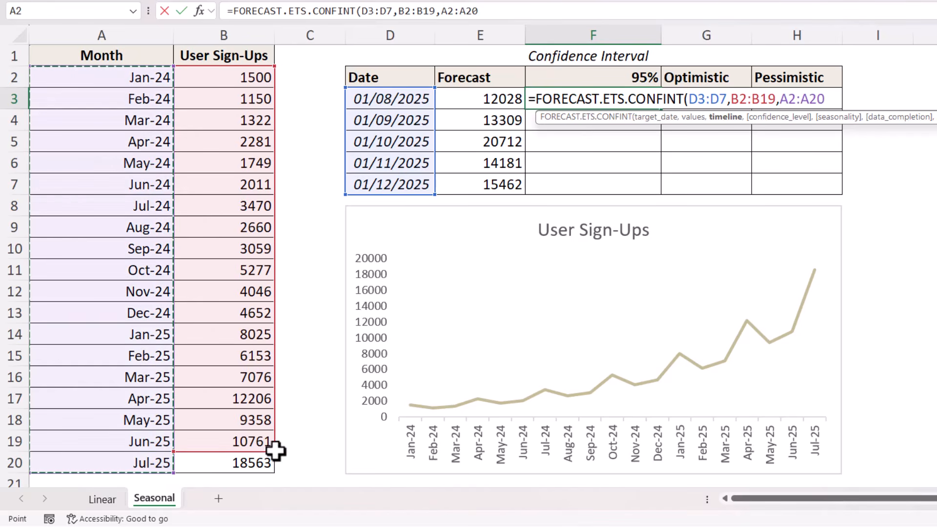
pyautogui.moveTo(272, 450); pyautogui.dragTo(273, 472)
pyautogui.write(',')
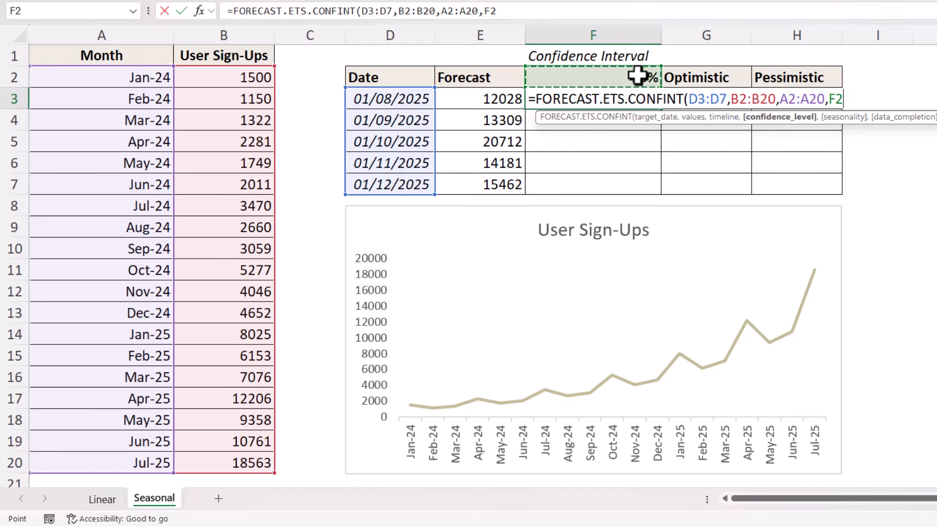
pyautogui.write(',')
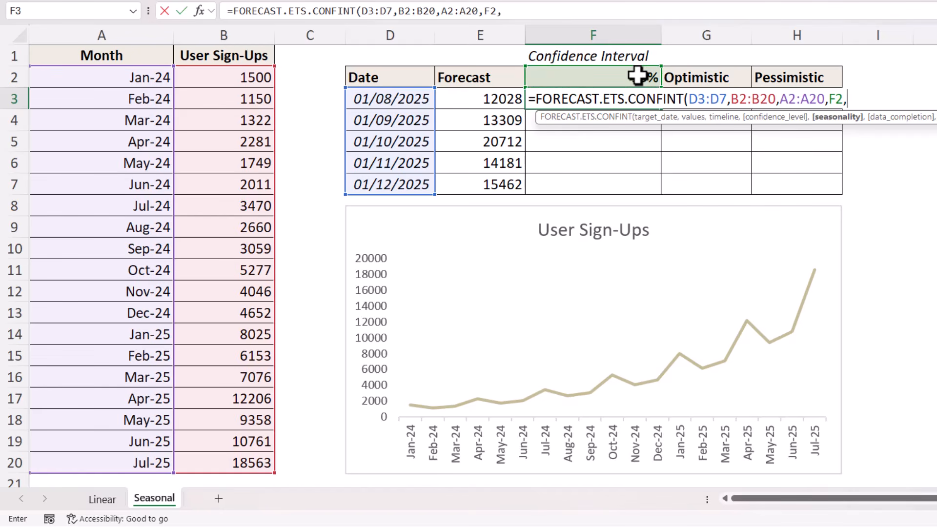
pyautogui.write('3')
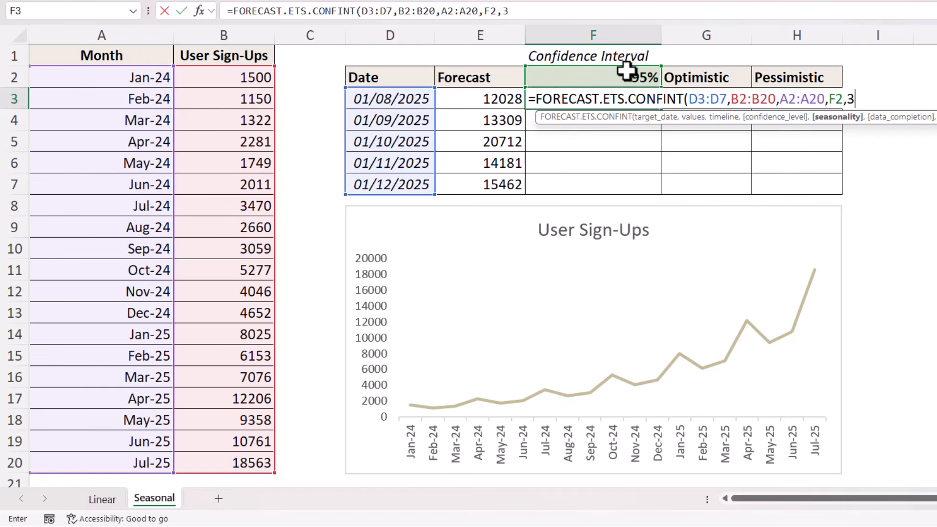
pyautogui.write(')')
pyautogui.press('Return')
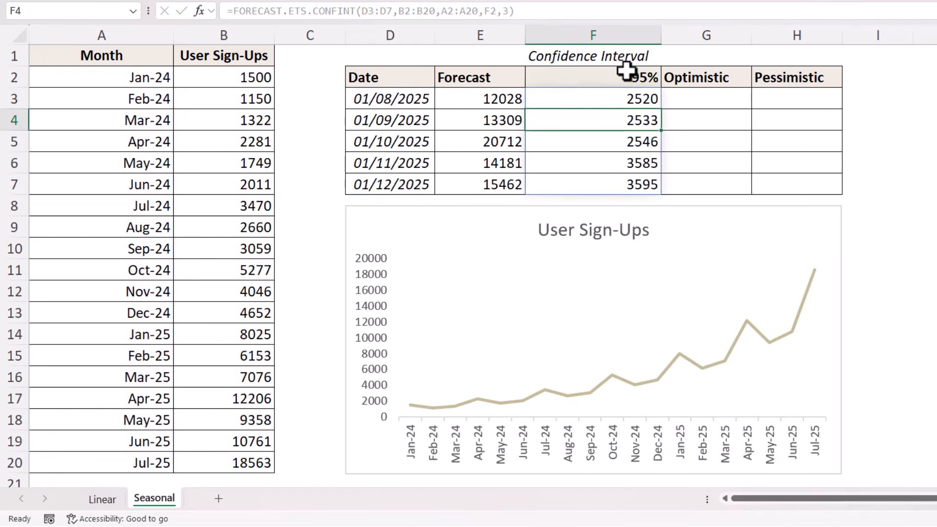
# Step: Enter the Optimistic formula =E3#+F3# in G3
pyautogui.click(697, 97)
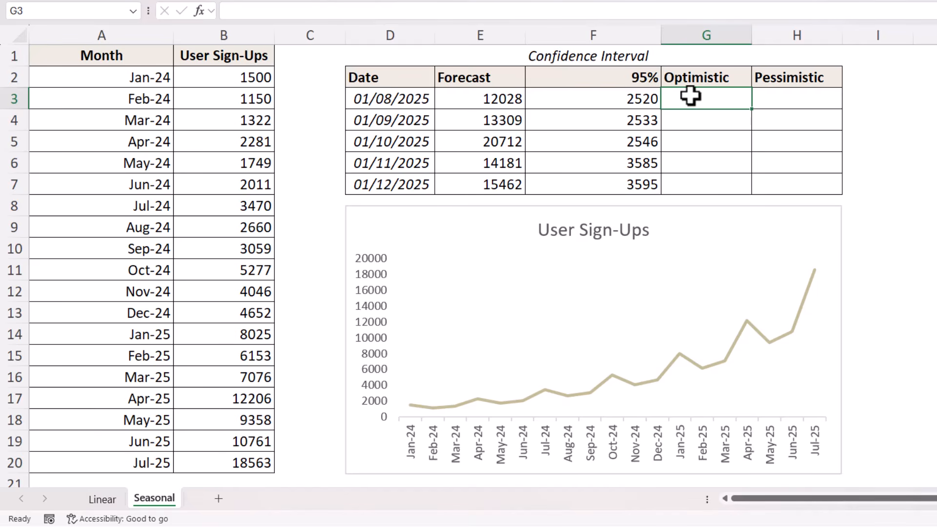
pyautogui.write('=')
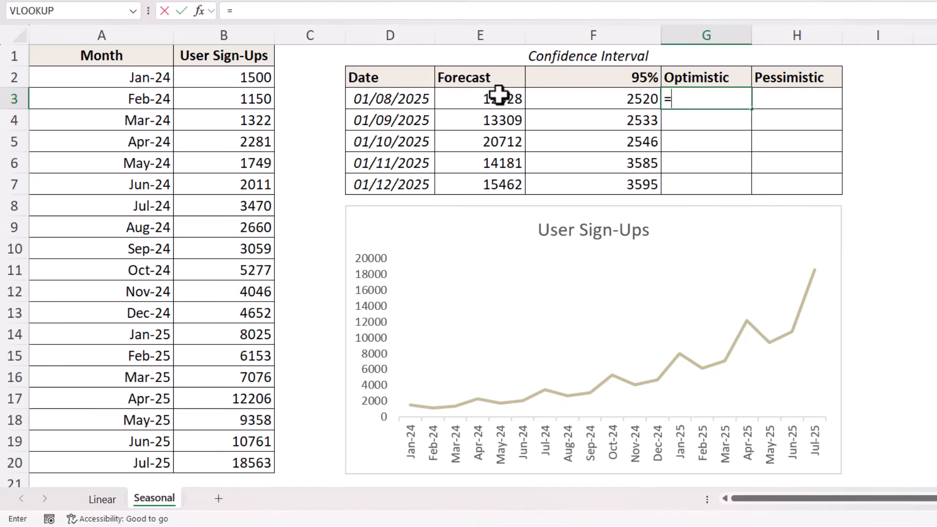
pyautogui.moveTo(497, 93); pyautogui.dragTo(491, 191)
pyautogui.write('+')
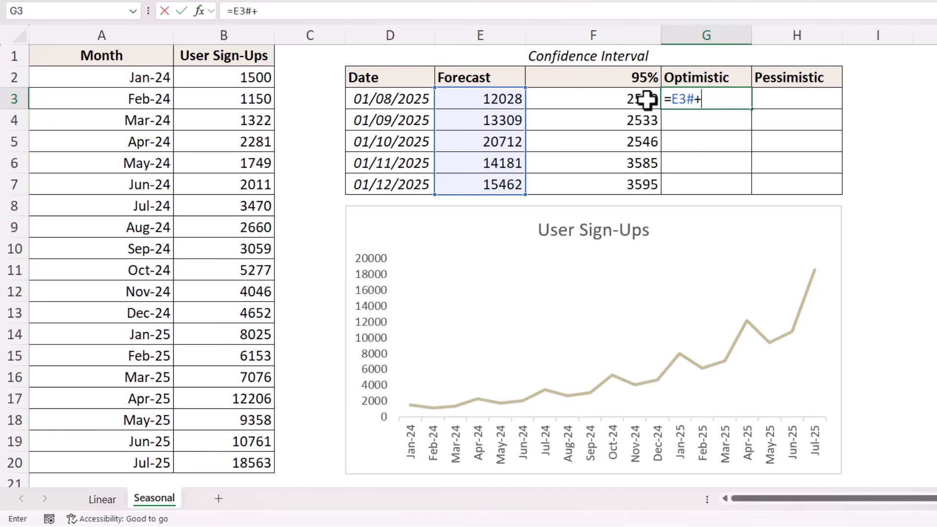
pyautogui.click(646, 99)
pyautogui.moveTo(647, 99); pyautogui.dragTo(637, 186)
pyautogui.press('Return')
# Step: Enter the Pessimistic formula =E3#-F3# in H3 and select the G3:H7 results
pyautogui.click(801, 96)
pyautogui.write('=')
pyautogui.click(510, 104)
pyautogui.moveTo(507, 121); pyautogui.dragTo(504, 178)
pyautogui.write('-')
pyautogui.moveTo(654, 94); pyautogui.dragTo(643, 180)
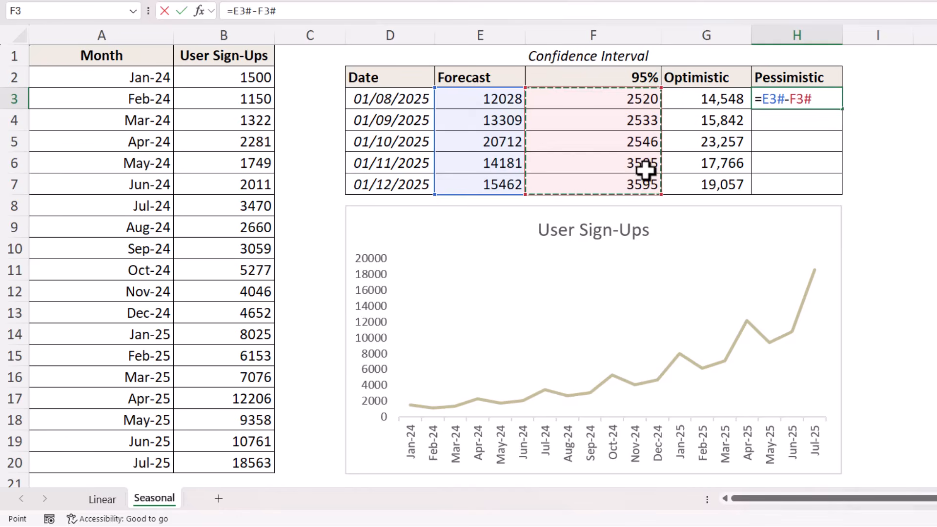
pyautogui.press('Return')
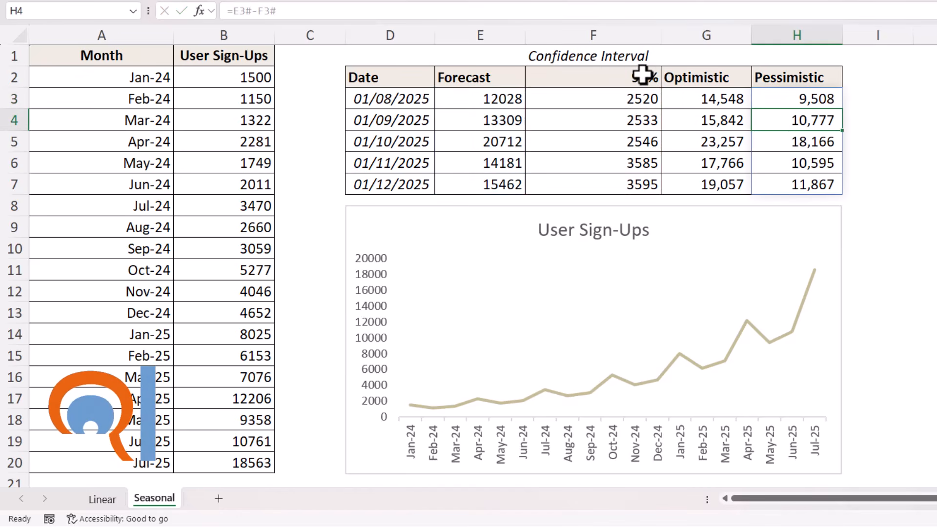
pyautogui.moveTo(714, 98)
pyautogui.mouseDown()
pyautogui.moveTo(775, 100)
pyautogui.moveTo(759, 182)
pyautogui.mouseUp()
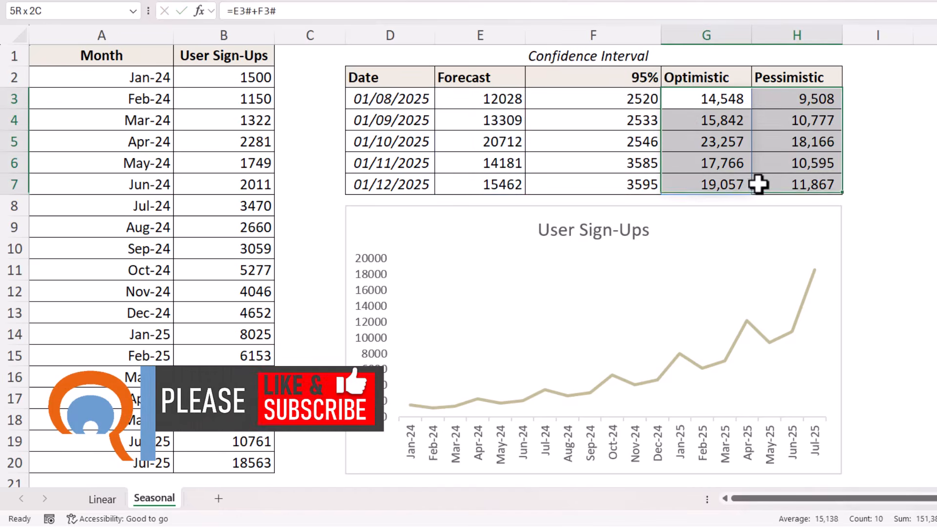
pyautogui.click(652, 83)
pyautogui.doubleClick(652, 84)
pyautogui.press('BackSpace')
pyautogui.write('0')
pyautogui.press('Return')
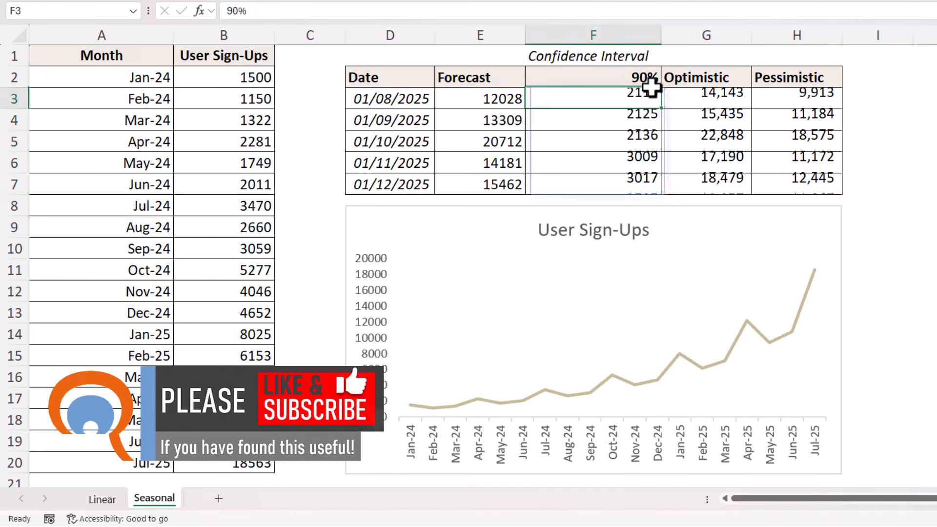
pyautogui.moveTo(707, 100); pyautogui.dragTo(776, 186)
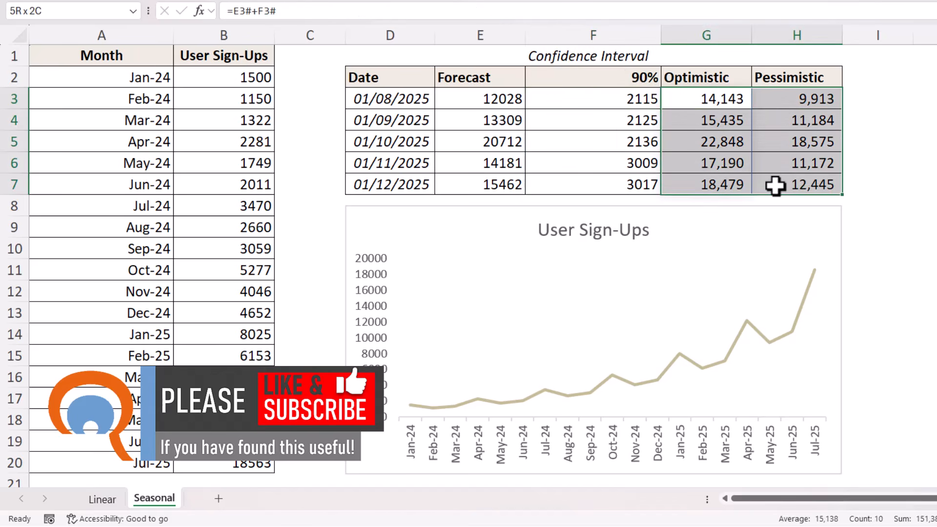
pyautogui.doubleClick(628, 78)
pyautogui.press('BackSpace')
pyautogui.write('5')
pyautogui.press('Return')
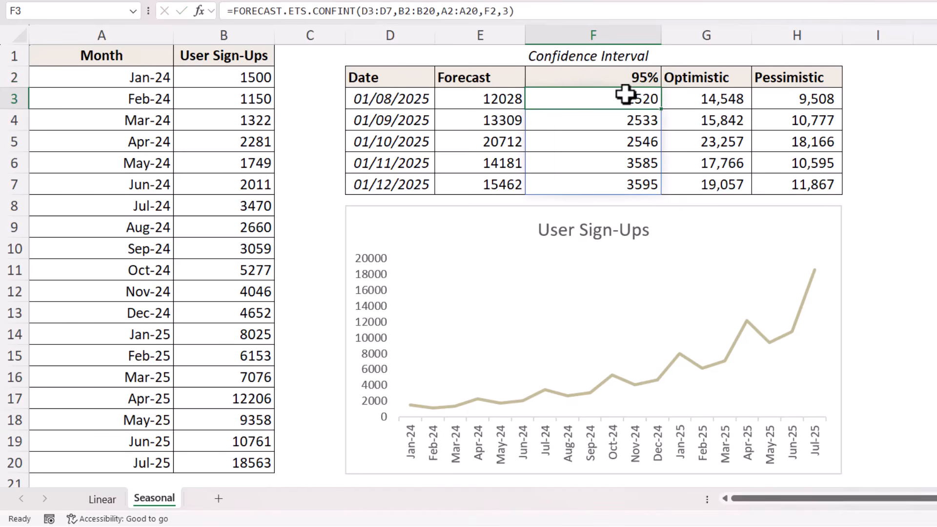
pyautogui.moveTo(702, 97); pyautogui.dragTo(783, 182)
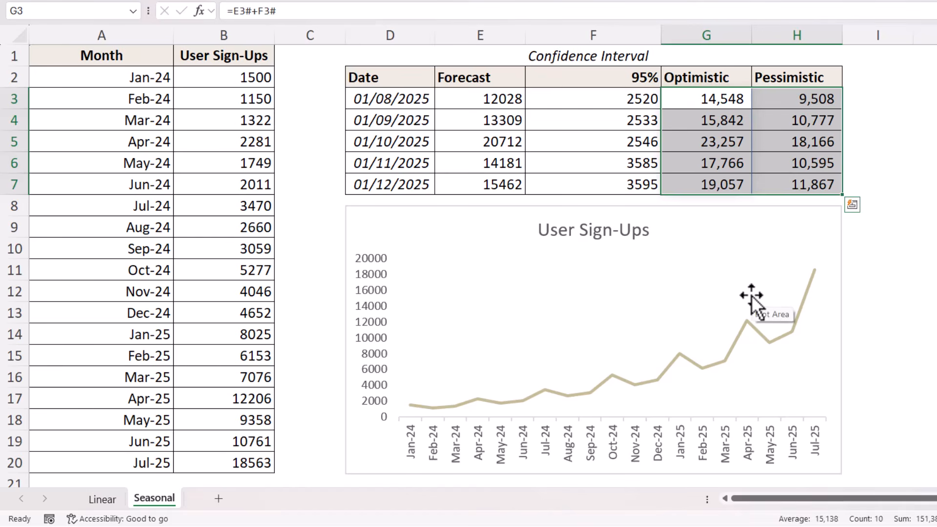
pyautogui.click(136, 119)
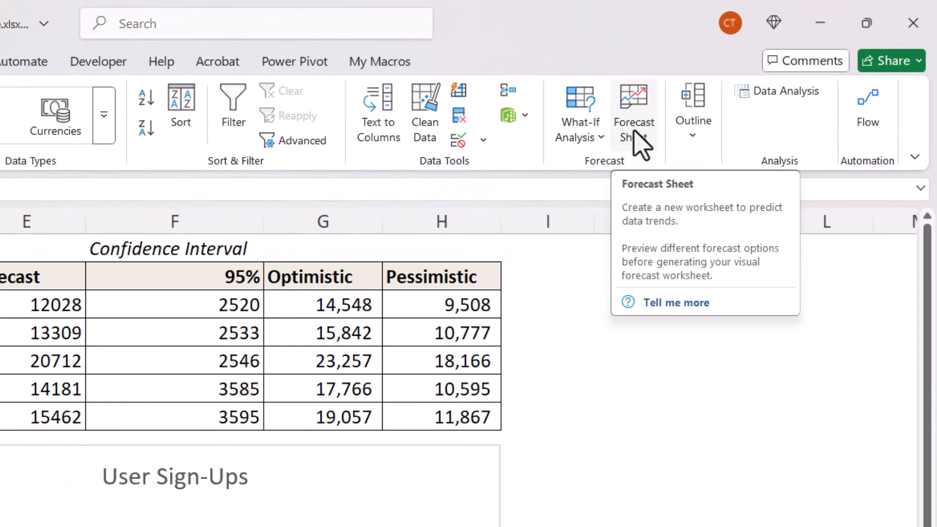
# Step: Create a Forecast Sheet from the data with seasonality set manually to 3
pyautogui.click(634, 133)
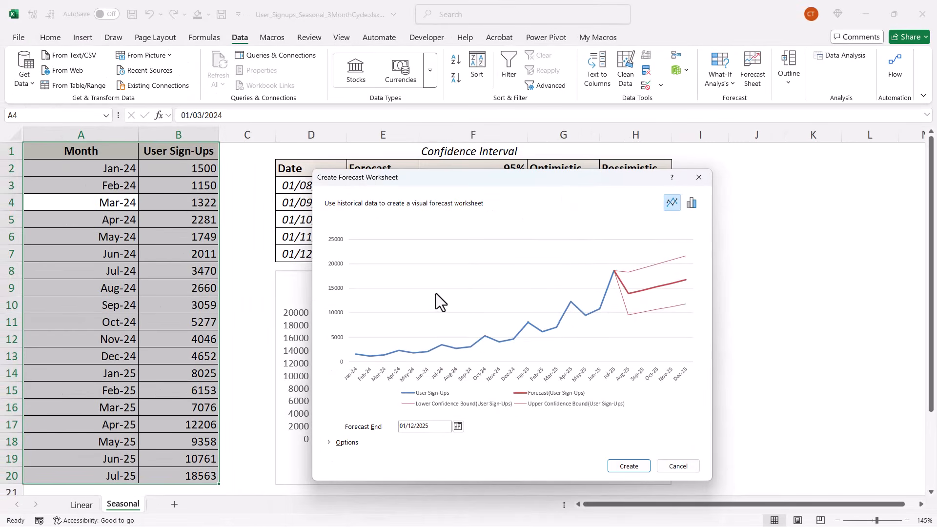
pyautogui.click(346, 443)
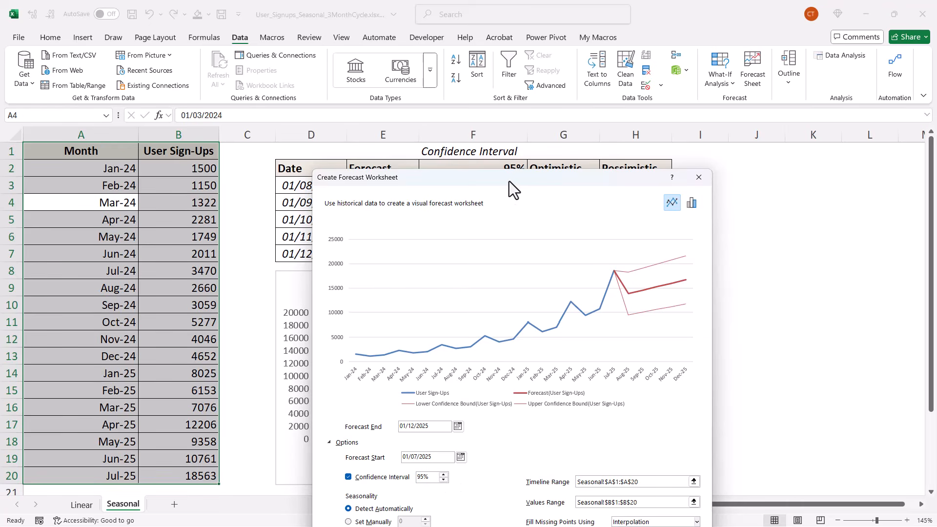
pyautogui.moveTo(510, 180); pyautogui.dragTo(505, 59)
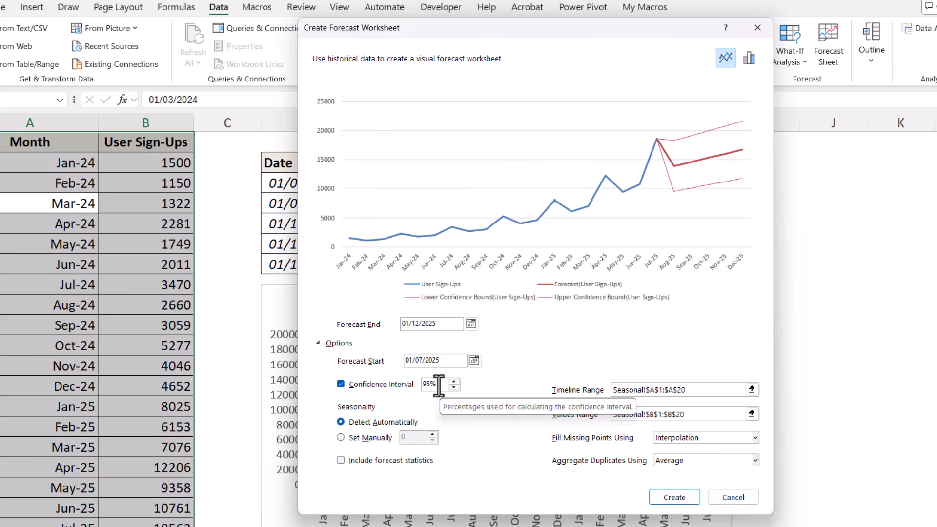
pyautogui.click(341, 437)
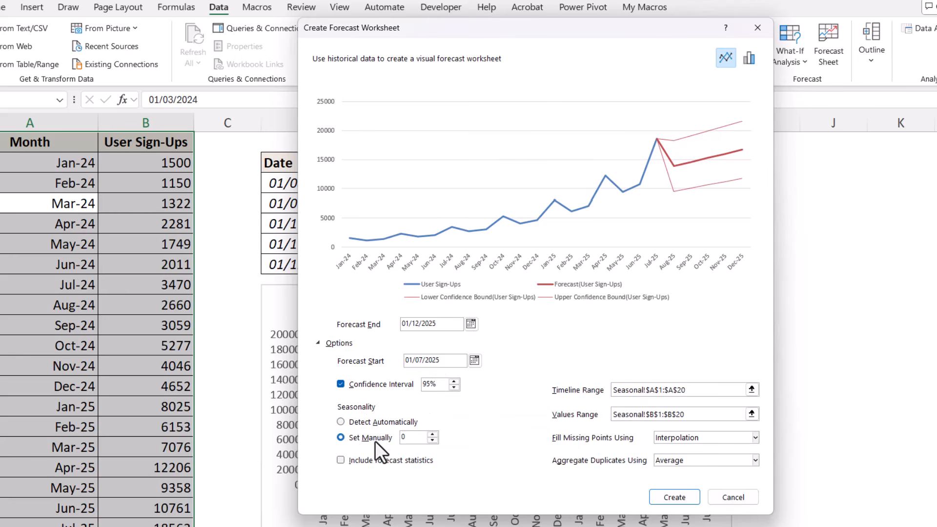
pyautogui.write('3')
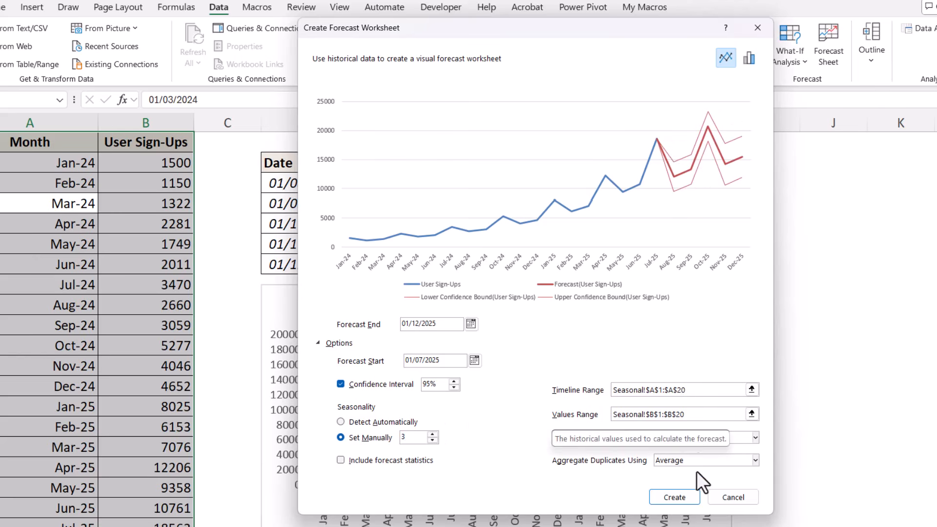
pyautogui.click(675, 497)
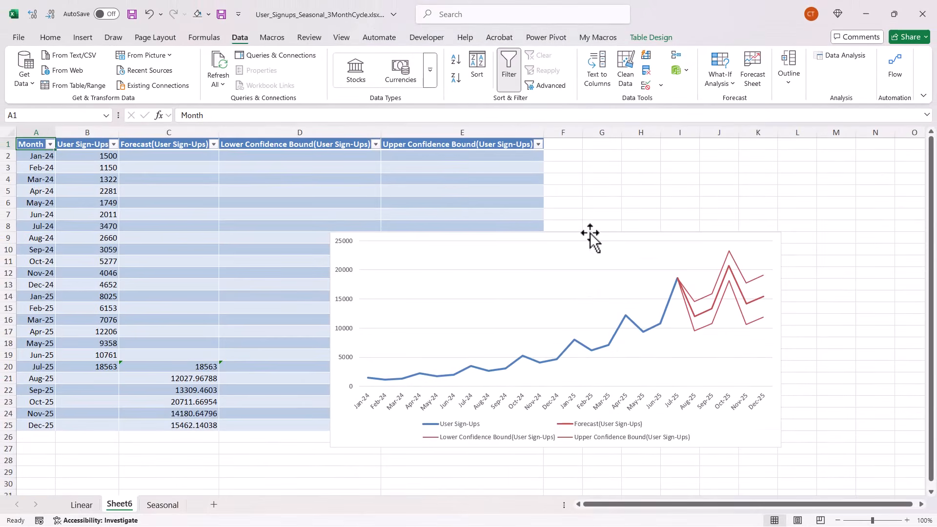
# Step: Move the forecast chart up and right so it clears the bound columns
pyautogui.moveTo(590, 233); pyautogui.dragTo(733, 194)
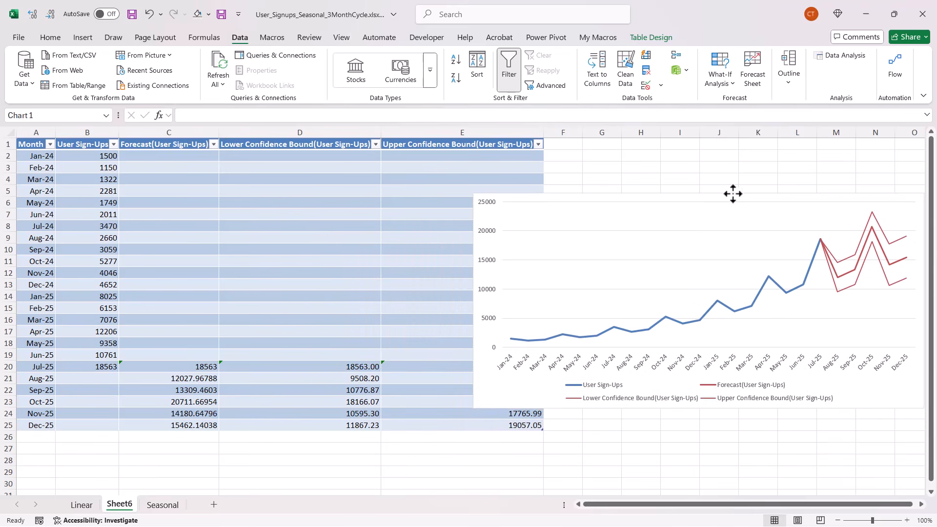
pyautogui.moveTo(483, 262); pyautogui.dragTo(609, 271)
pyautogui.click(324, 299)
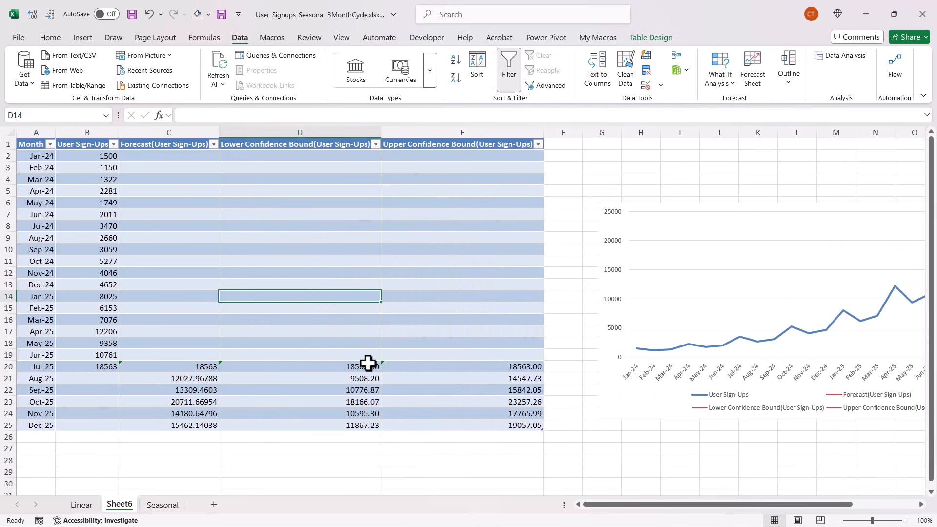
# Step: Select the lower and upper confidence bound values, then return to the Seasonal sheet
pyautogui.moveTo(367, 365); pyautogui.dragTo(360, 423)
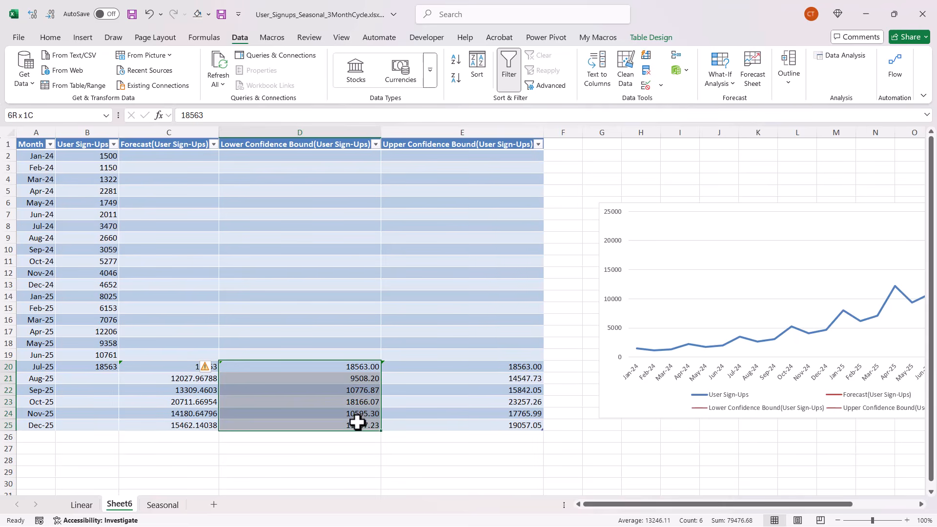
pyautogui.click(513, 366)
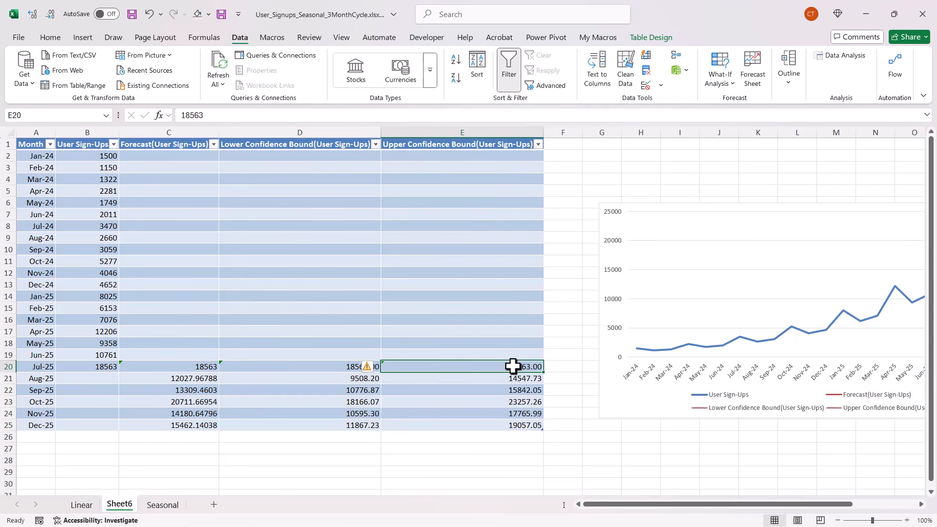
pyautogui.moveTo(510, 366); pyautogui.dragTo(500, 429)
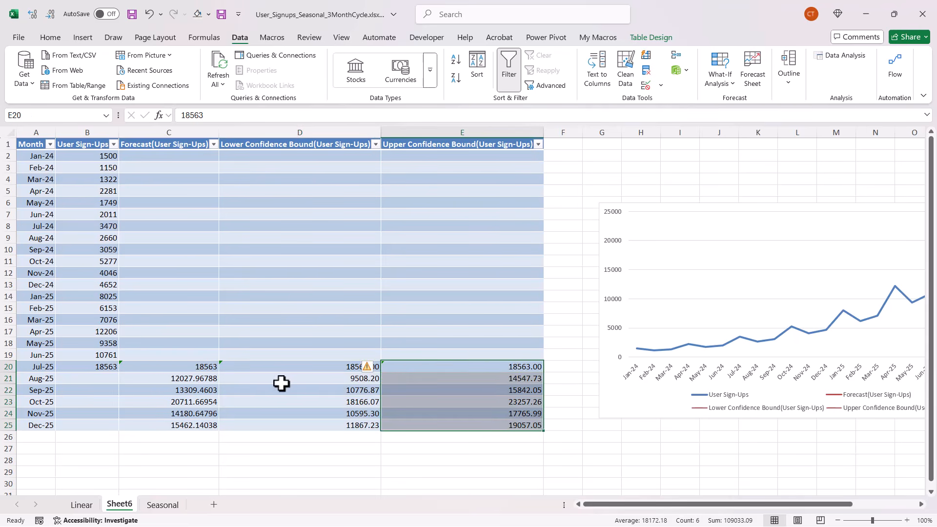
pyautogui.click(163, 505)
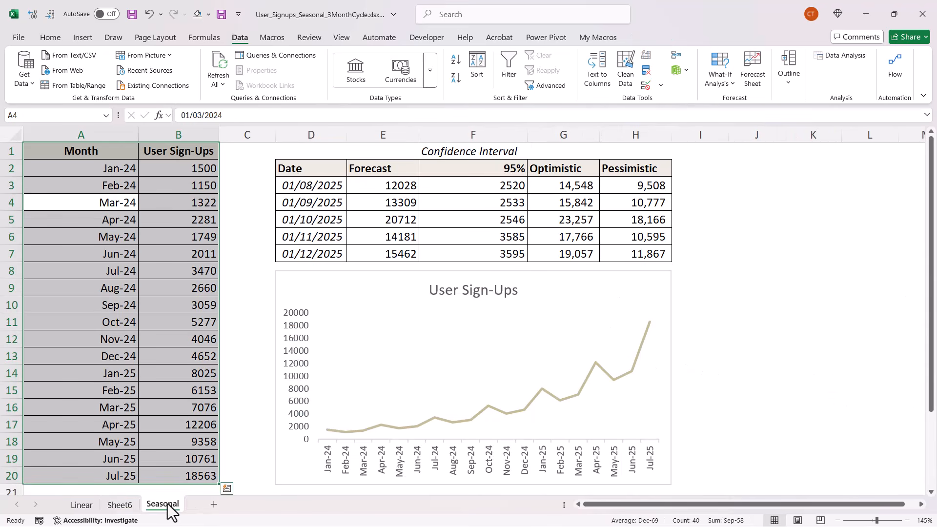